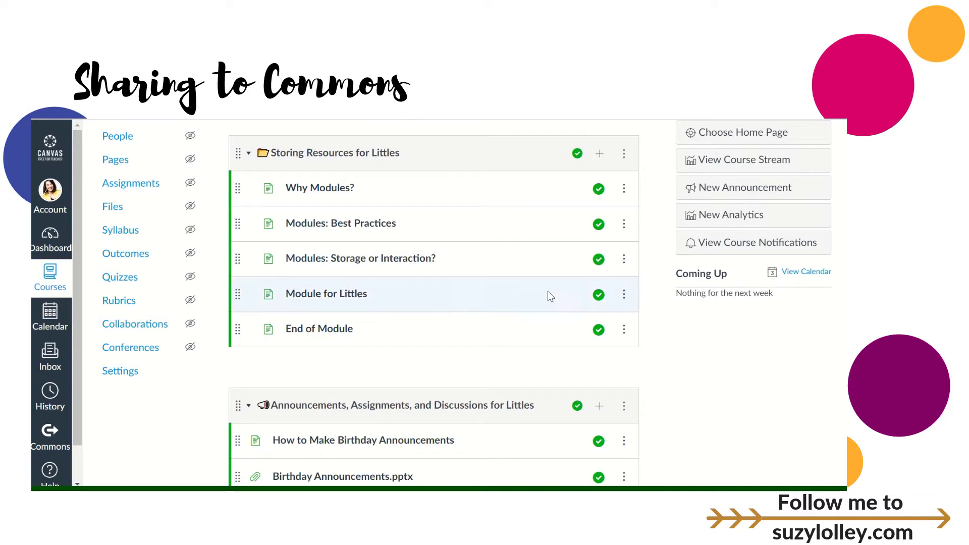
# Open the Canvas4Littles course Settings page showing its course details
pyautogui.click(121, 372)
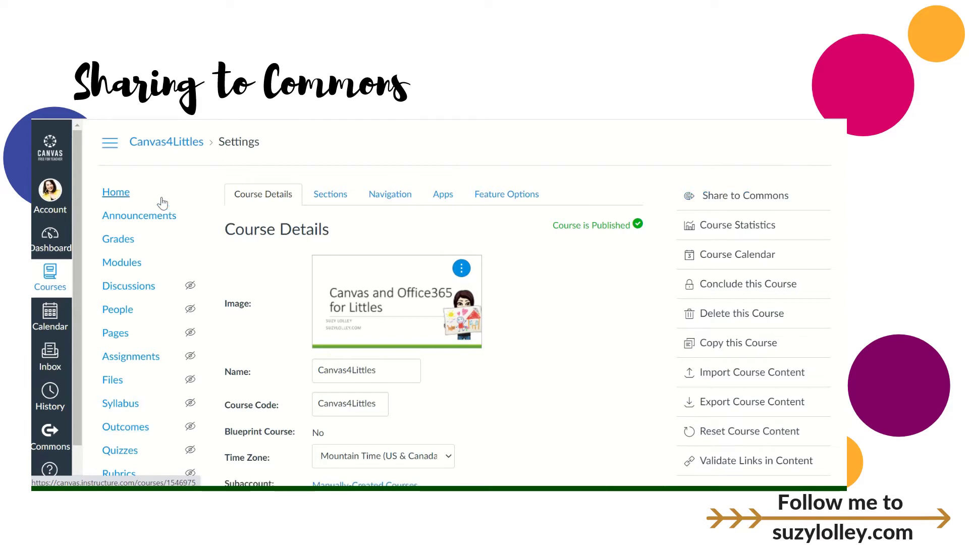
# Return to Canvas4Littles Modules and view the Share to Commons option for Storing Resources for Littles
pyautogui.click(128, 269)
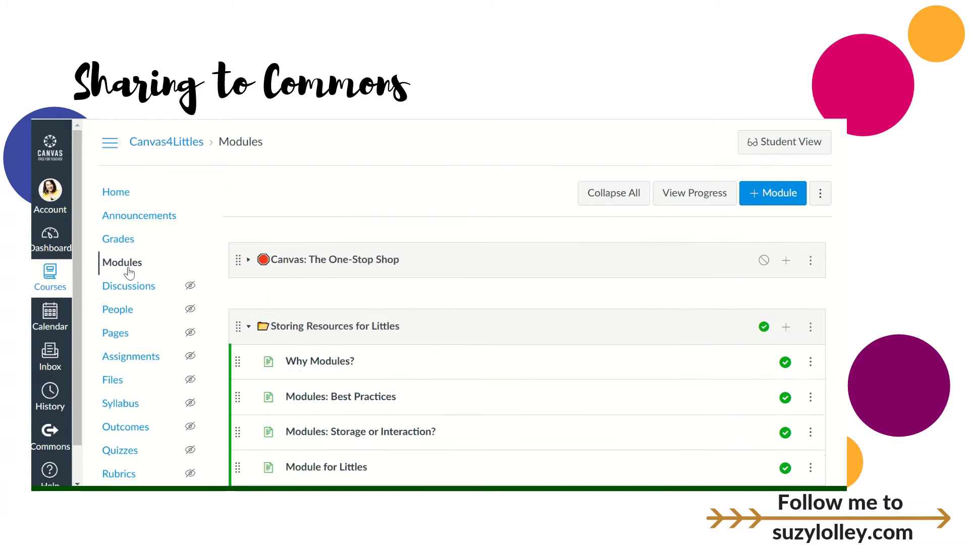
pyautogui.scroll(-4, 126, 275)
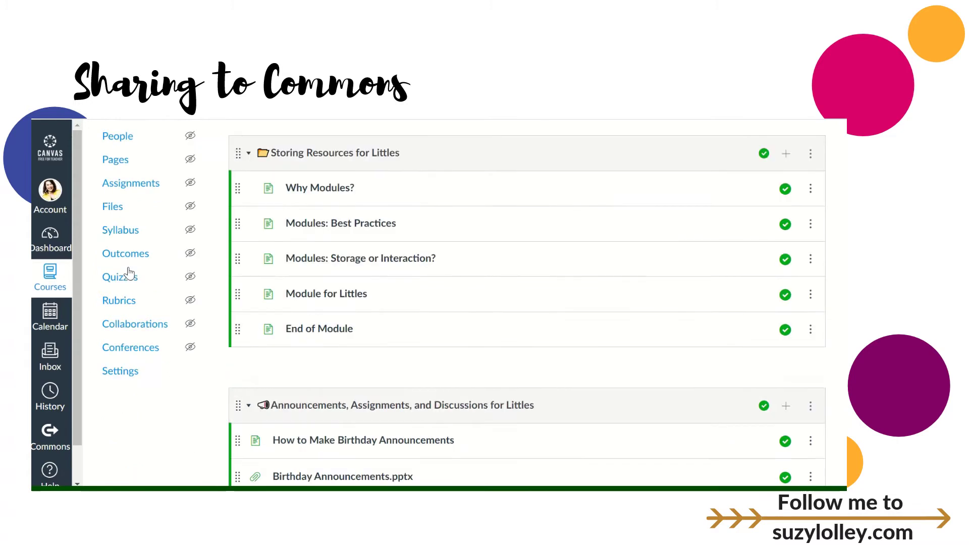
pyautogui.click(811, 154)
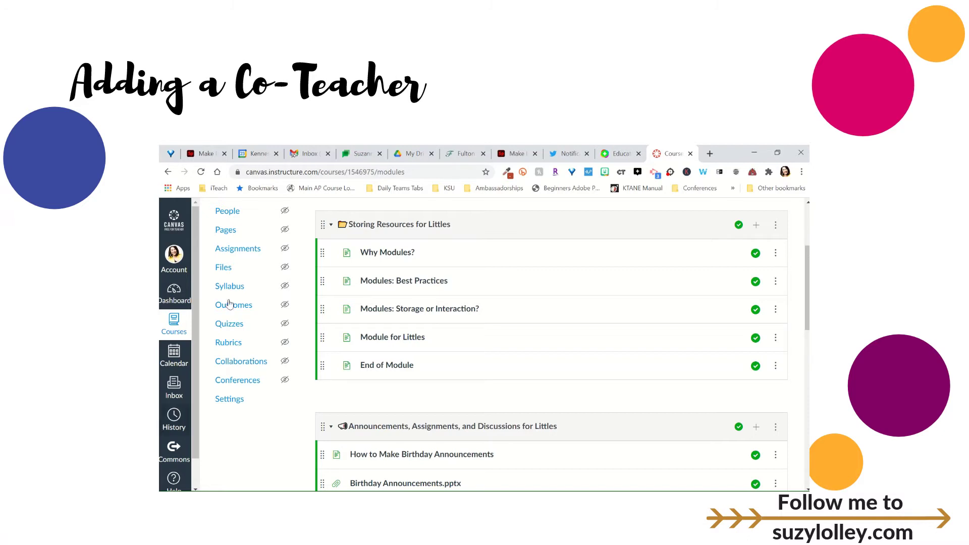
# Show the People roster and check the All Roles filter options without changing the filter
pyautogui.click(230, 219)
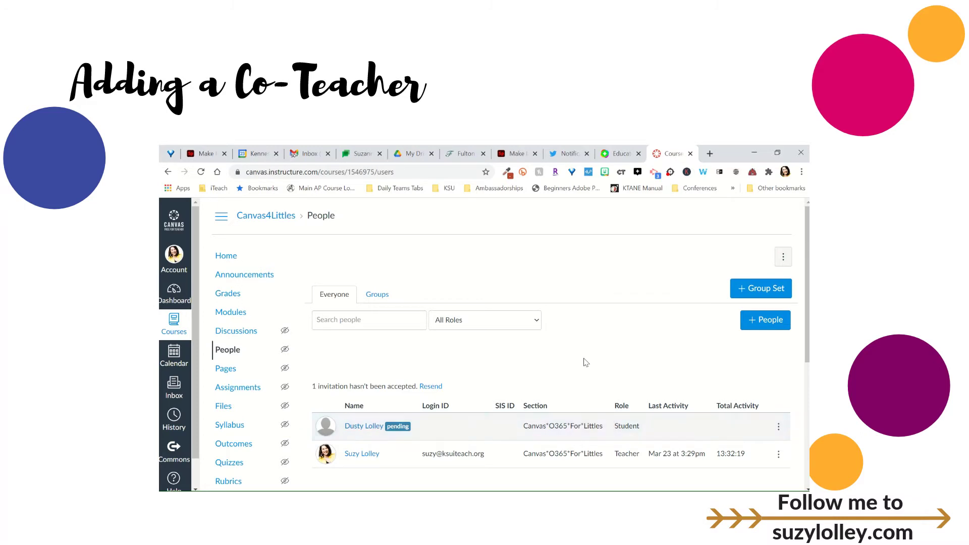
pyautogui.click(466, 325)
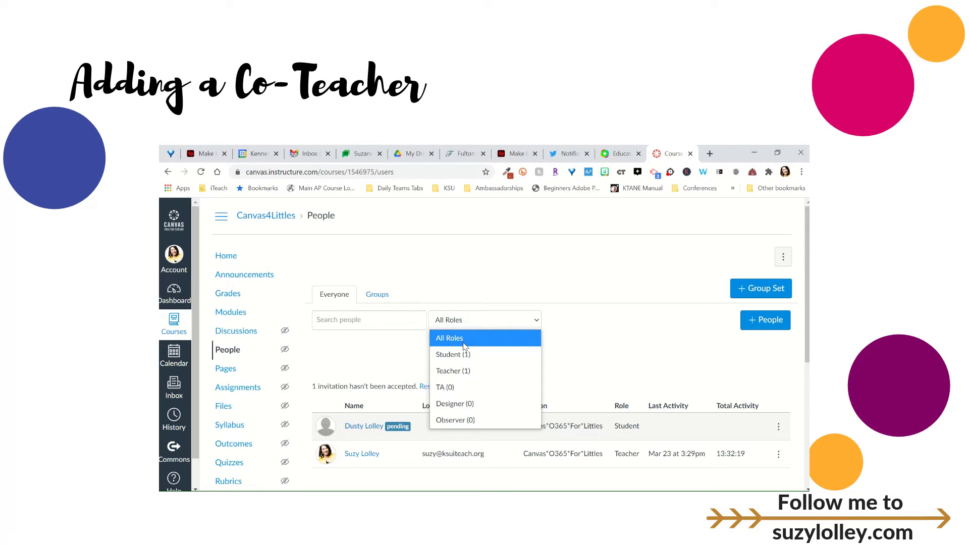
pyautogui.click(599, 348)
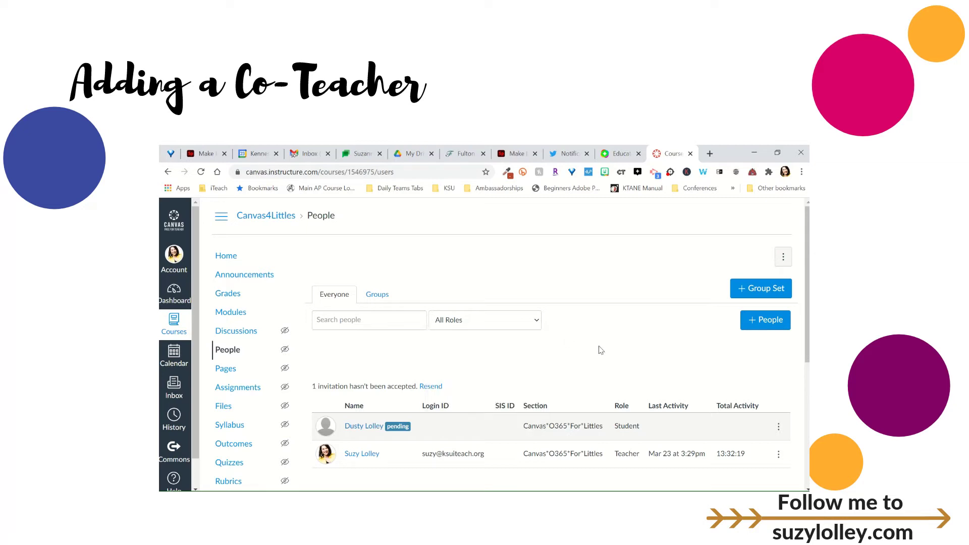
# In the Add People dialog, review the available roles, leaving Student selected
pyautogui.click(766, 321)
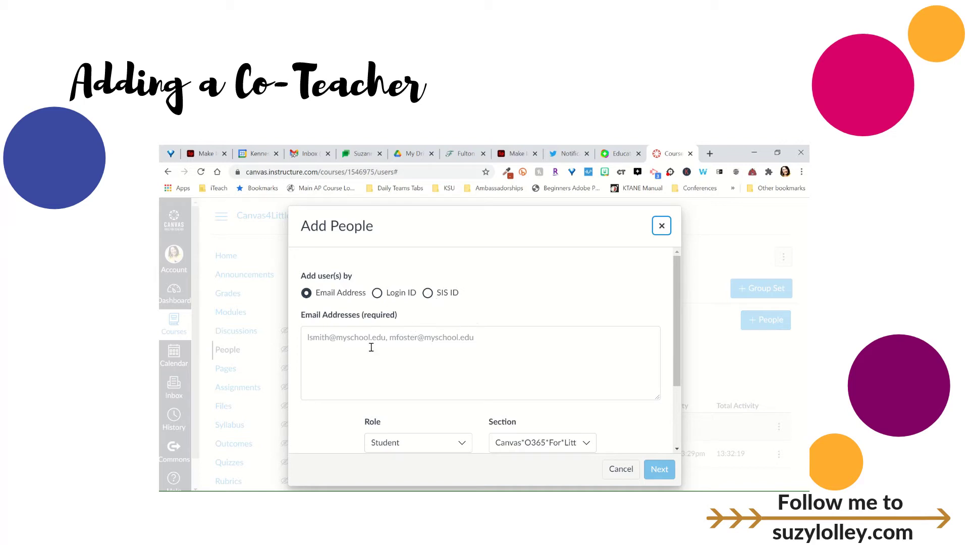
pyautogui.scroll(-2, 381, 353)
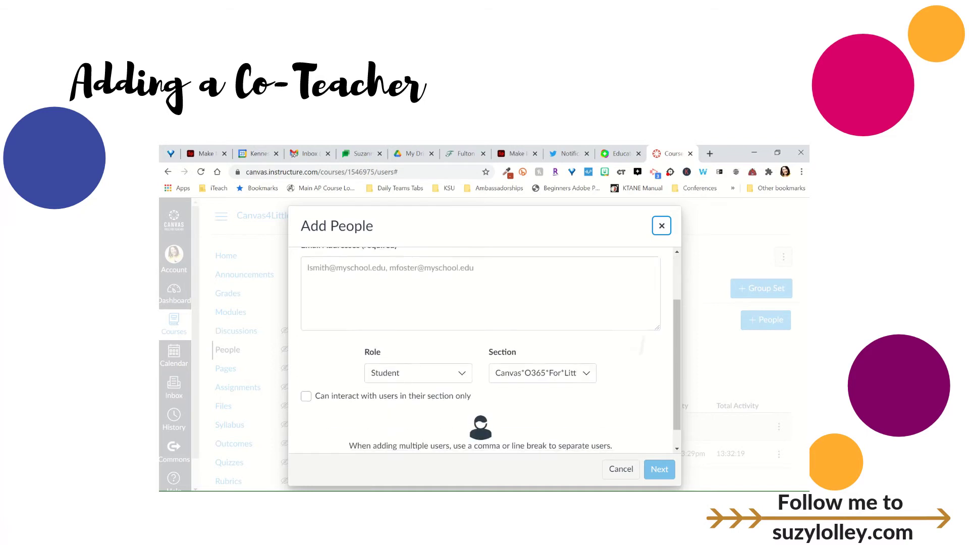
pyautogui.click(417, 372)
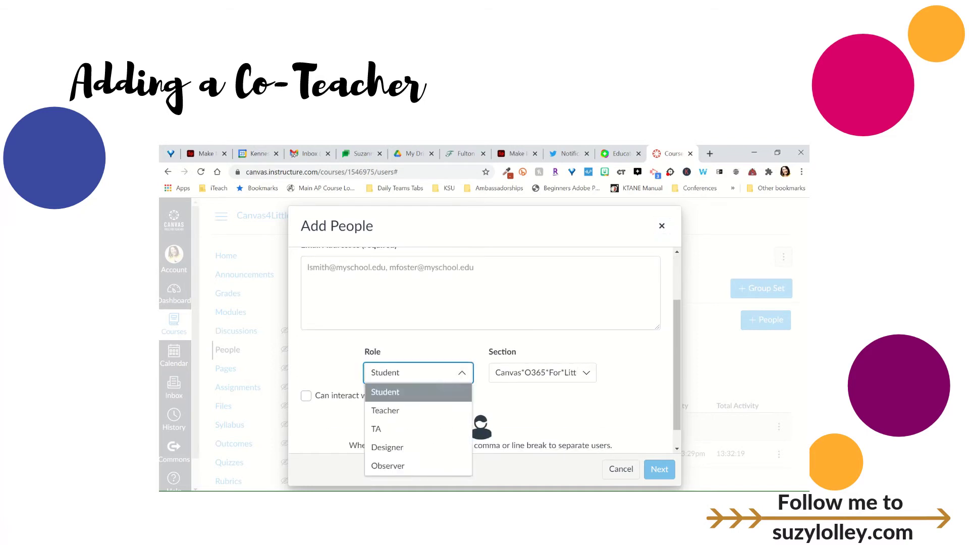
pyautogui.press('Escape')
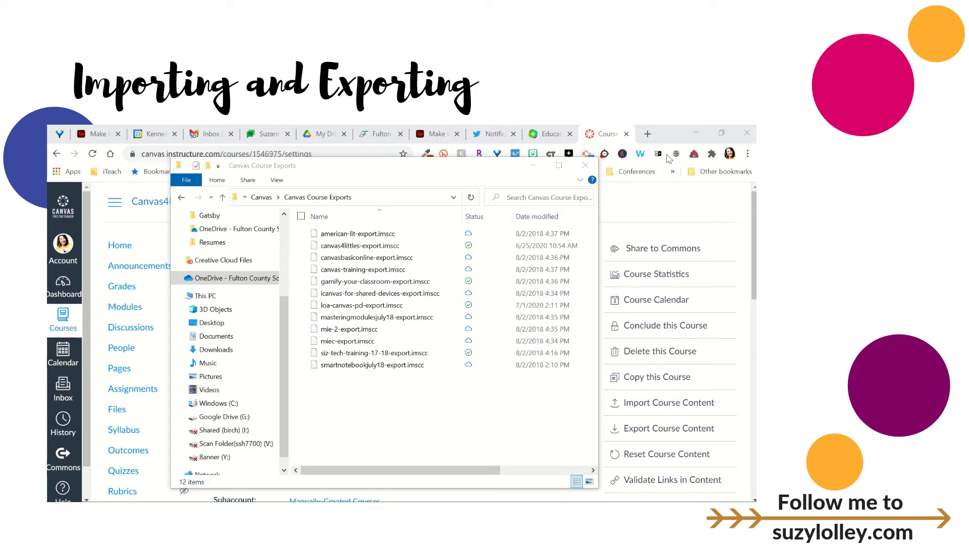
# Close the File Explorer window listing the exported .imscc course packages
pyautogui.click(585, 166)
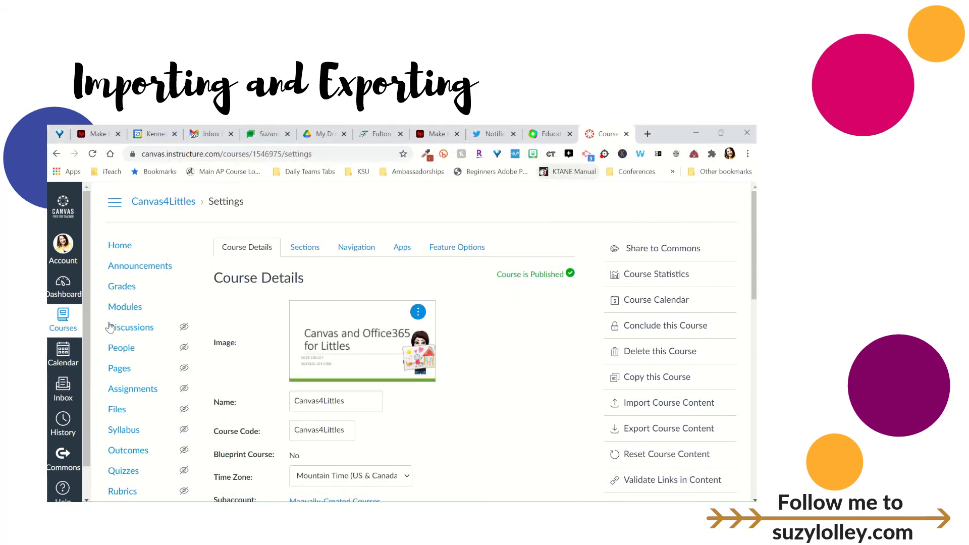
# From the Dashboard, start a new course and name it 'Delete Later'
pyautogui.click(66, 292)
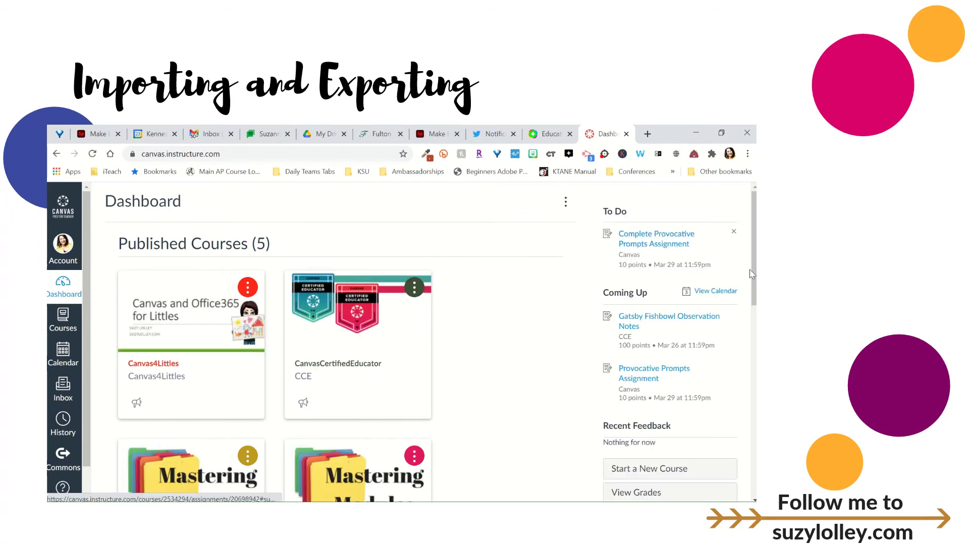
pyautogui.moveTo(756, 228); pyautogui.dragTo(711, 437)
pyautogui.moveTo(724, 357); pyautogui.dragTo(746, 242)
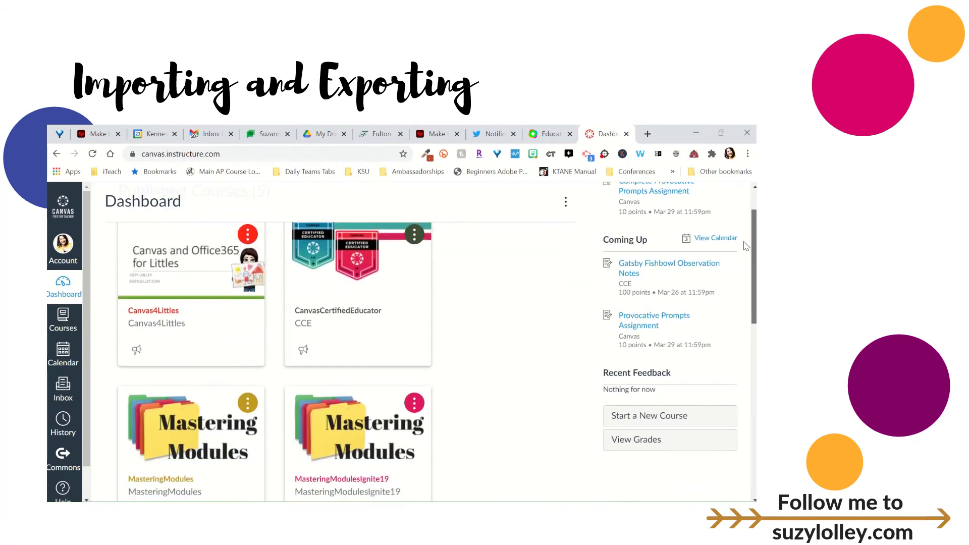
pyautogui.click(631, 417)
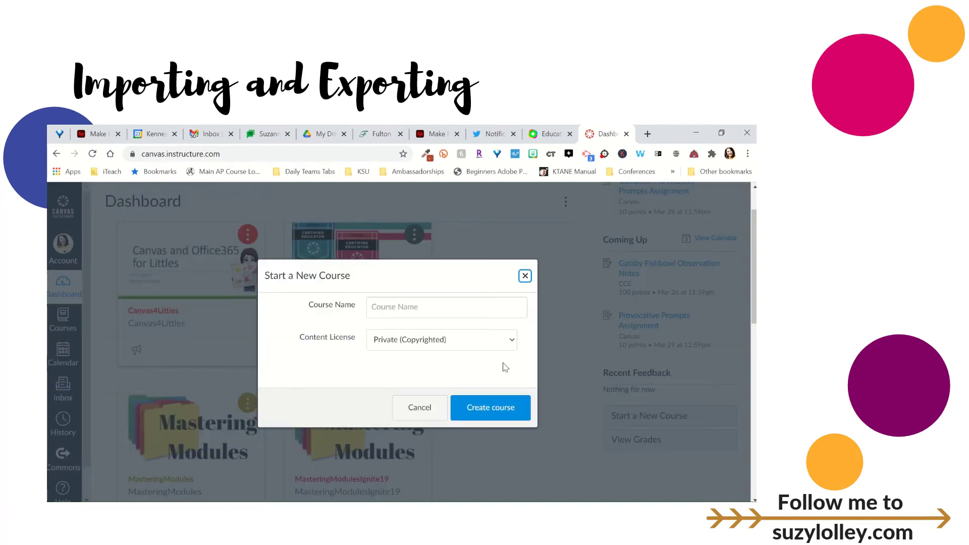
pyautogui.click(457, 304)
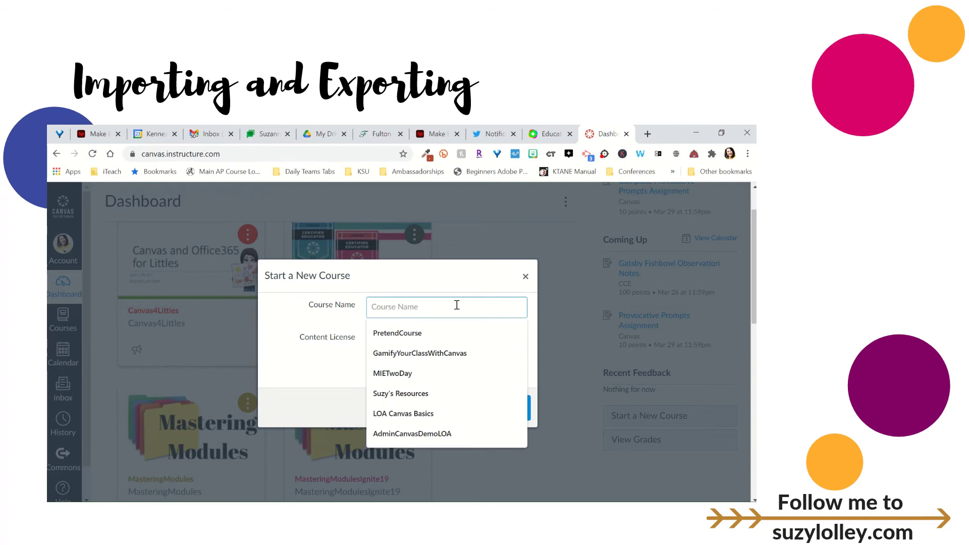
pyautogui.write('Delete Late')
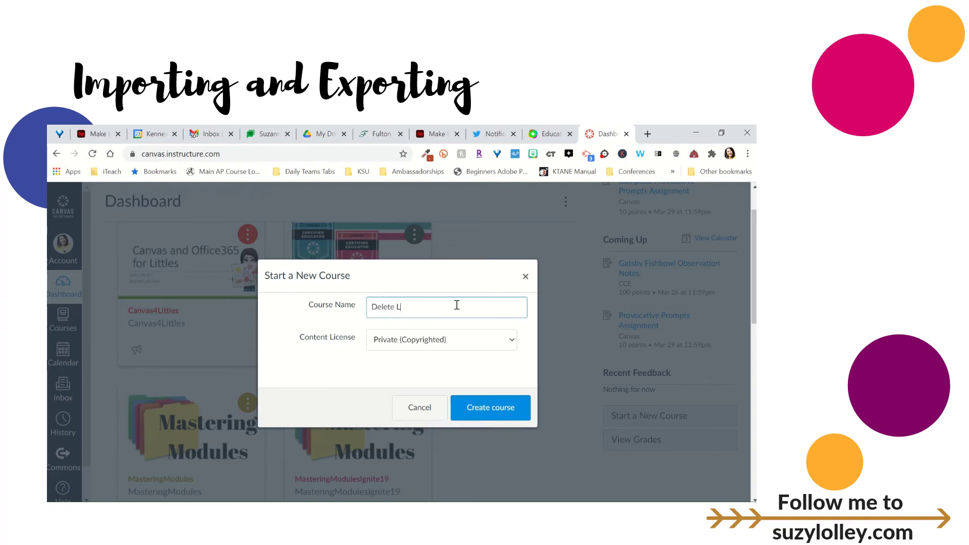
pyautogui.write('r')
pyautogui.press('Return')
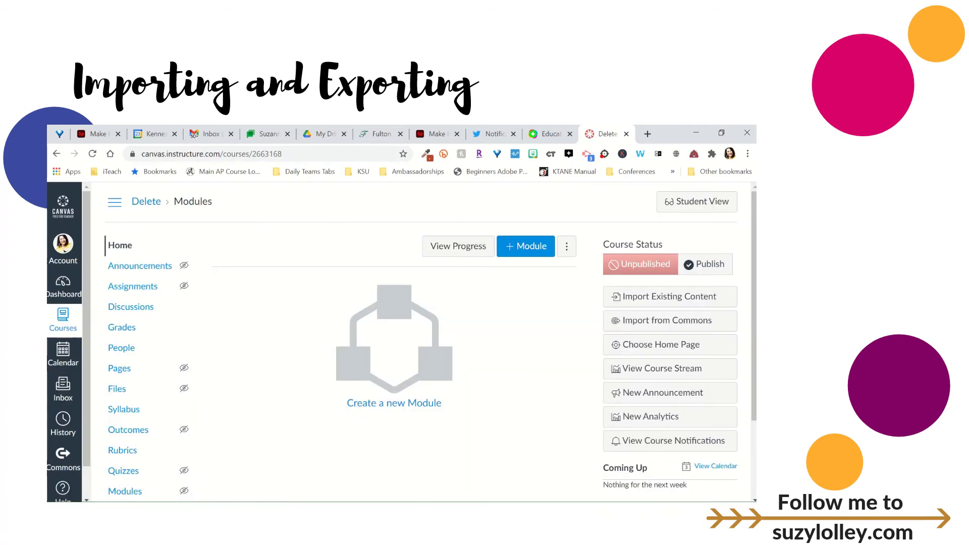
# Go to Delete Later's Settings, open Import Course Content, and show the Content Type options
pyautogui.scroll(-2, 404, 343)
pyautogui.click(123, 488)
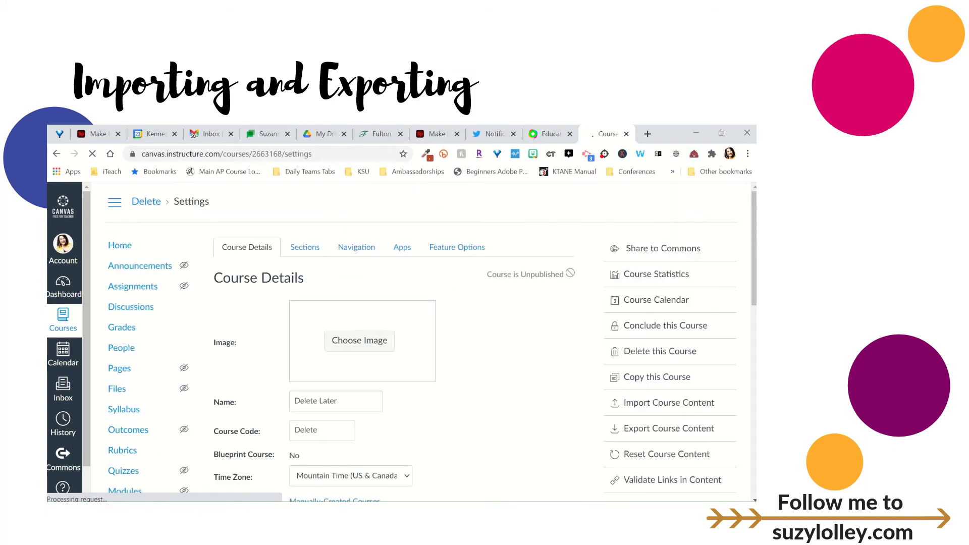
pyautogui.click(669, 338)
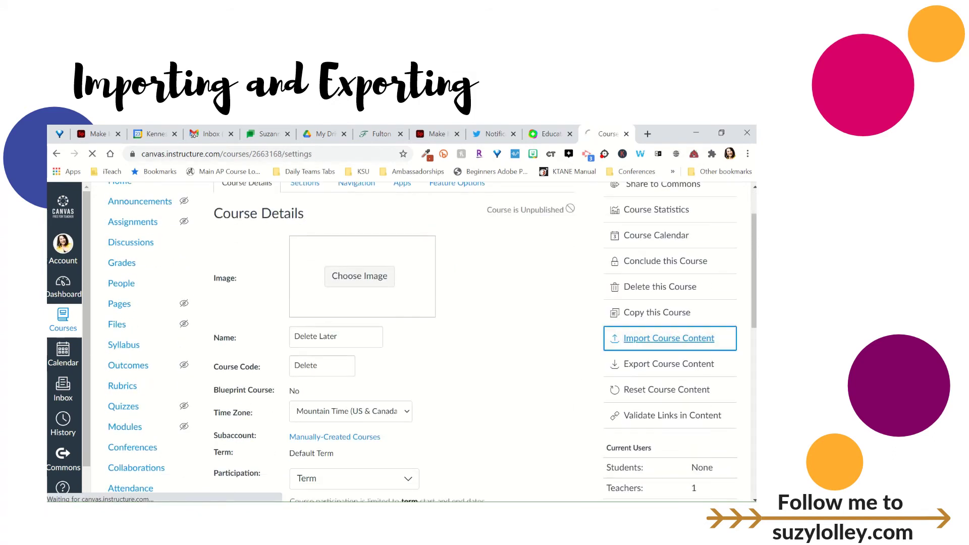
pyautogui.click(387, 277)
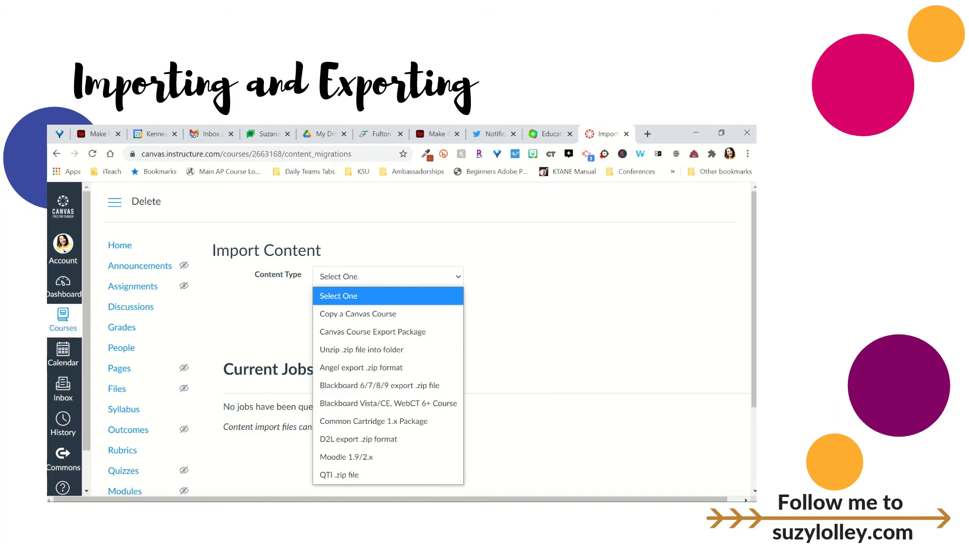
# Import a Canvas Course Export Package from american-lit-export.imscc with Select specific content chosen
pyautogui.click(399, 331)
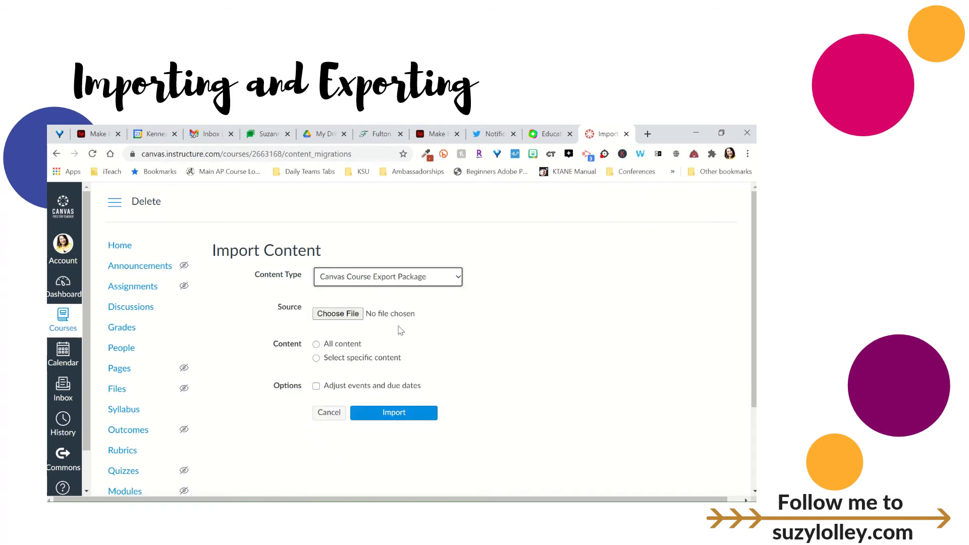
pyautogui.click(348, 314)
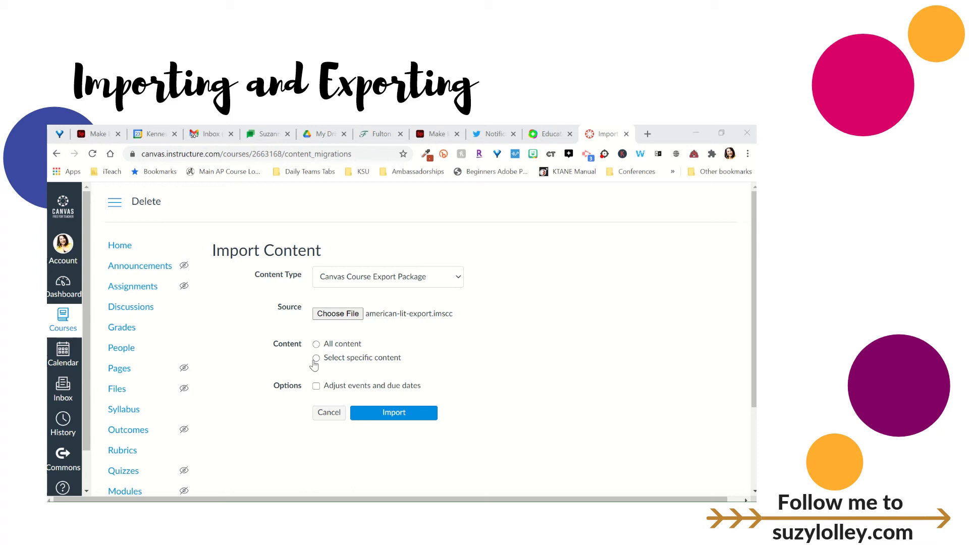
pyautogui.click(316, 358)
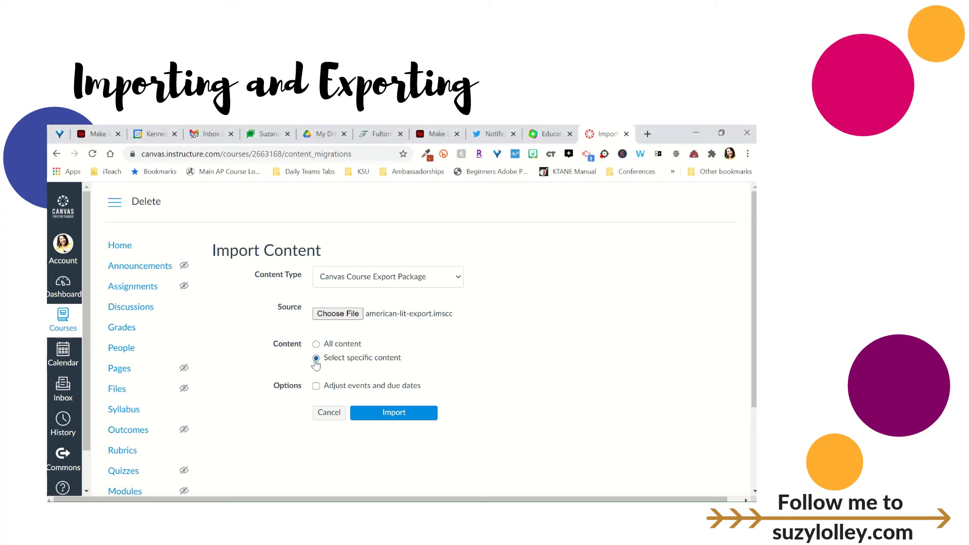
# Enable Adjust events and due dates and choose Remove dates as the adjustment
pyautogui.click(316, 386)
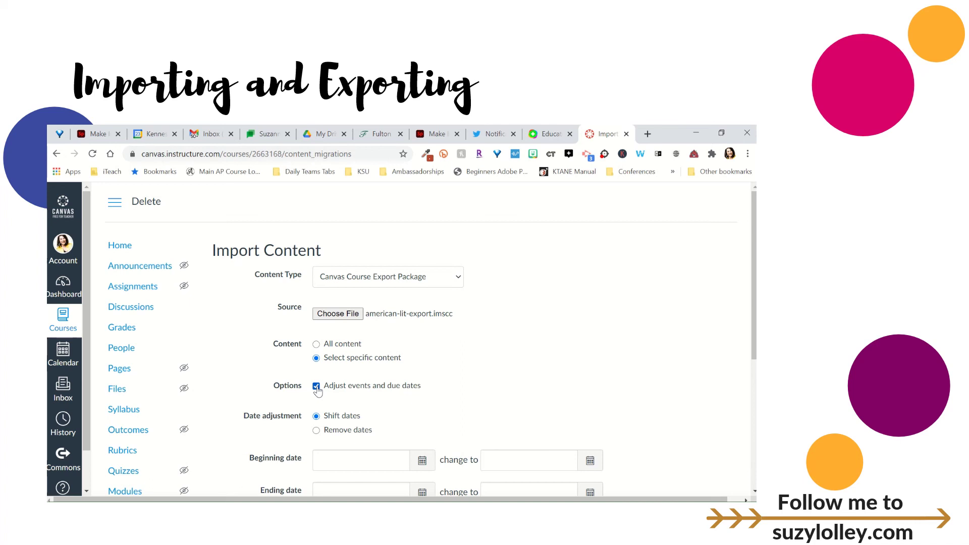
pyautogui.scroll(-3, 318, 391)
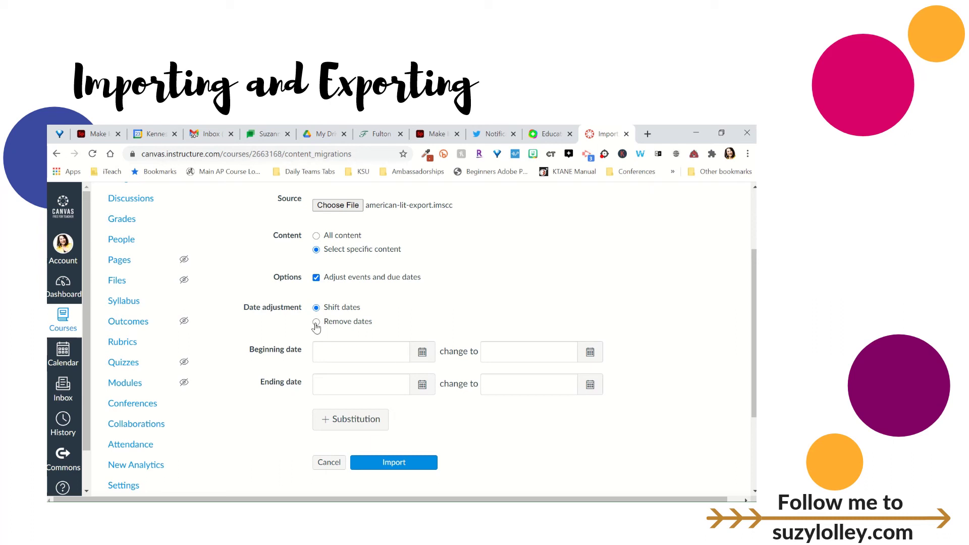
pyautogui.click(316, 323)
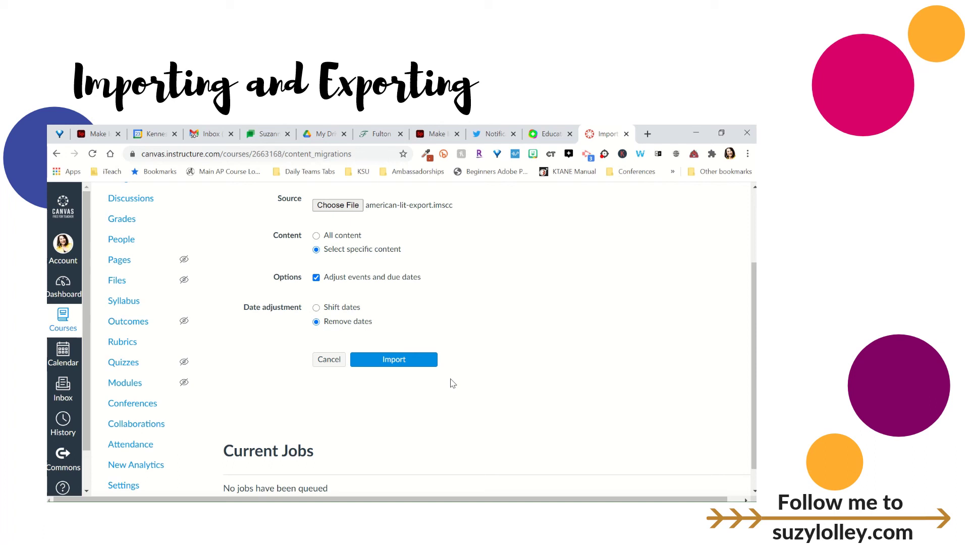
pyautogui.scroll(3, 454, 383)
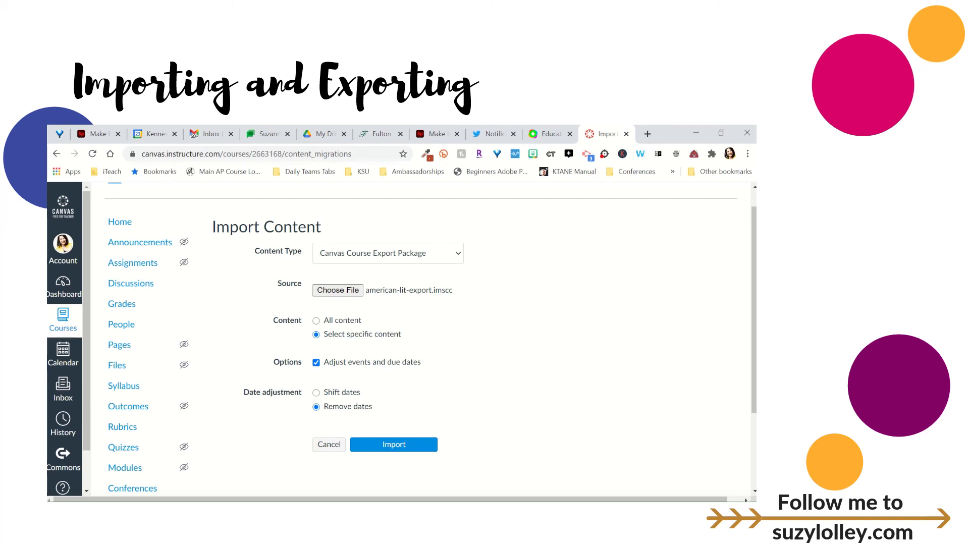
pyautogui.moveTo(328, 140)
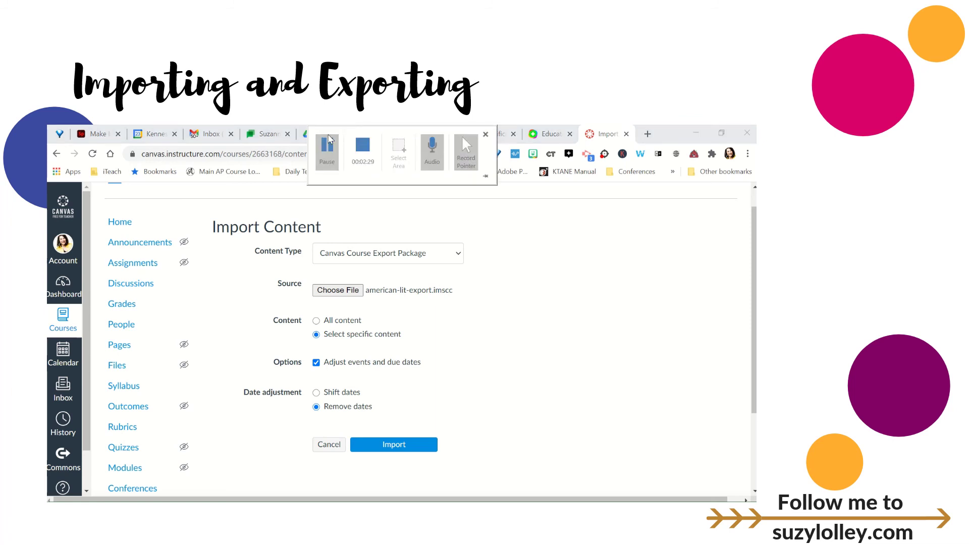